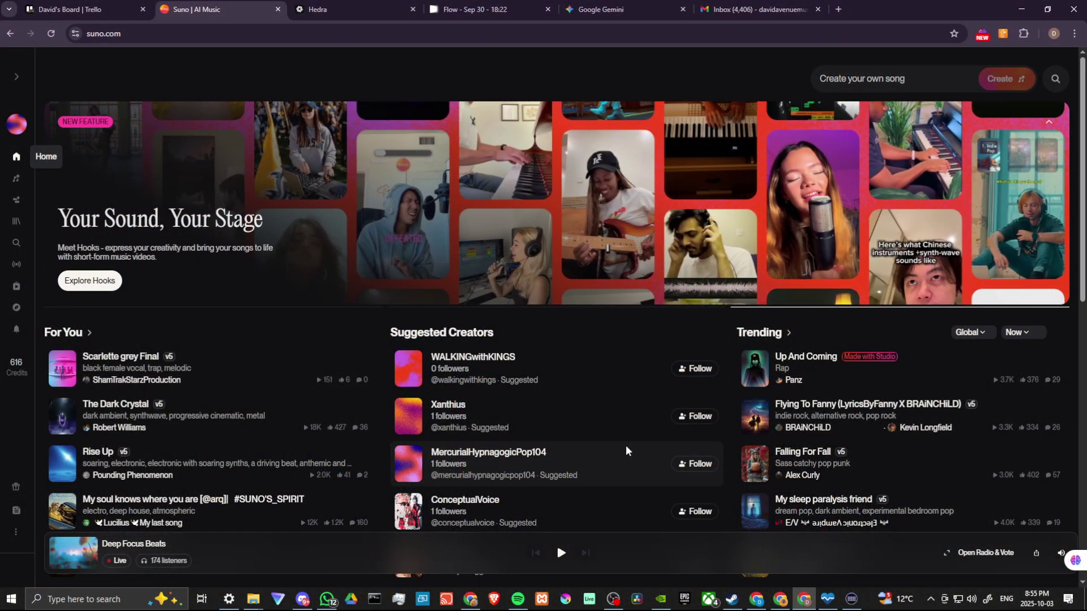
# - From the Create page, show the Remix/Edit options for the 3:28 David Avenue track
pyautogui.click(14, 183)
pyautogui.scroll(-1, 523, 197)
pyautogui.scroll(-1, 523, 197)
pyautogui.click(1050, 241)
pyautogui.click(1011, 240)
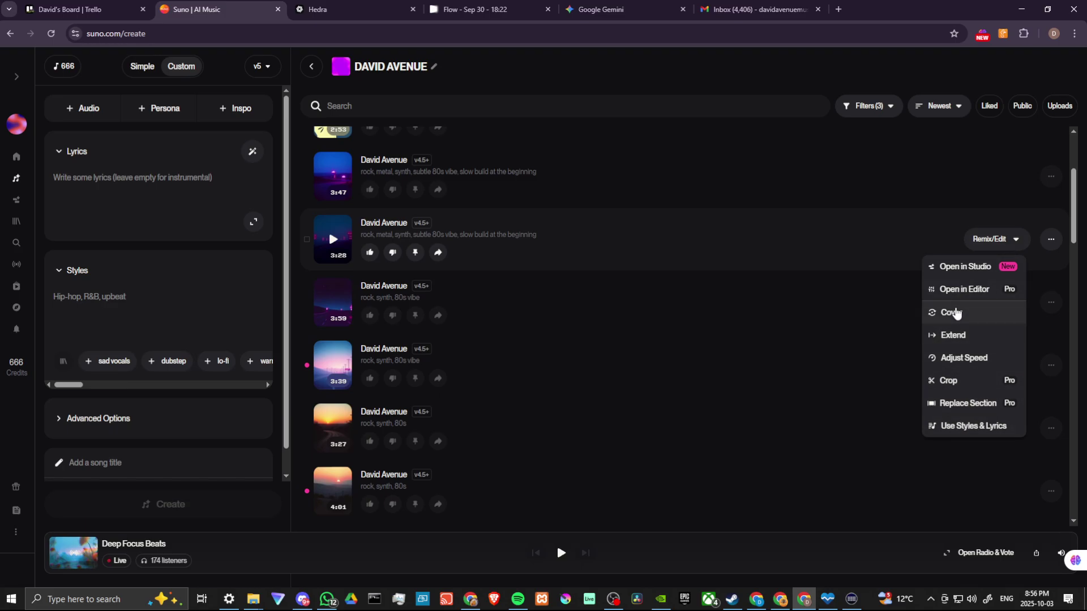
# - Start a 'David Avenue (Cover)' draft with the track's lyrics loaded
pyautogui.click(950, 313)
pyautogui.scroll(-3, 162, 332)
pyautogui.scroll(-3, 167, 370)
pyautogui.scroll(-1, 165, 366)
# - Clear the existing styles, add the r&b style, and generate the R&B cover
pyautogui.click(225, 247)
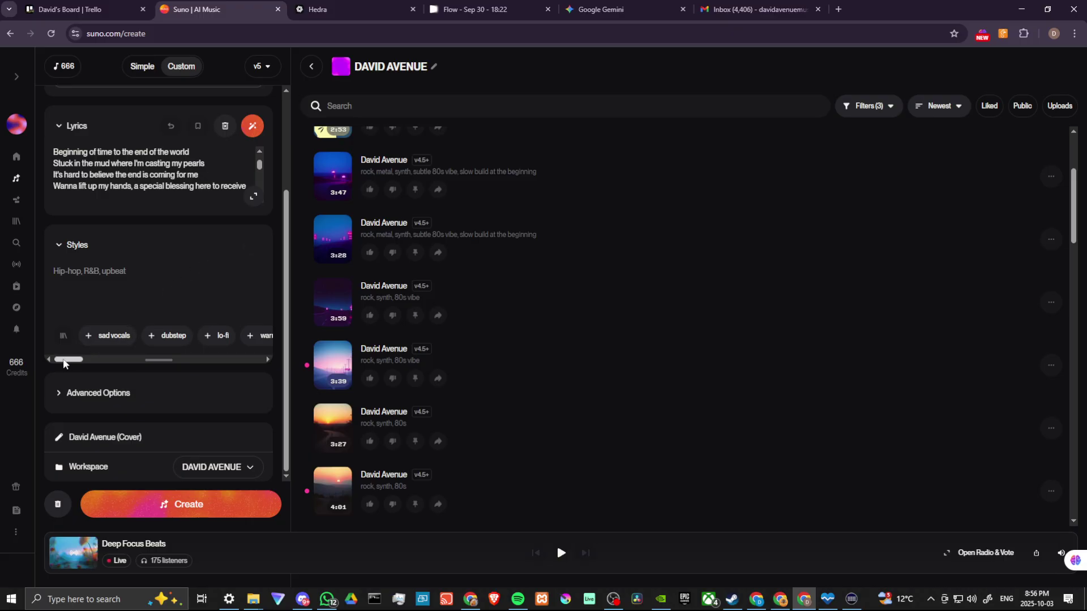
pyautogui.moveTo(65, 361)
pyautogui.mouseDown()
pyautogui.moveTo(245, 362)
pyautogui.moveTo(73, 360)
pyautogui.moveTo(127, 350)
pyautogui.mouseUp()
pyautogui.click(149, 336)
pyautogui.scroll(2, 229, 280)
pyautogui.scroll(-2, 212, 240)
pyautogui.click(203, 506)
pyautogui.moveTo(594, 366)
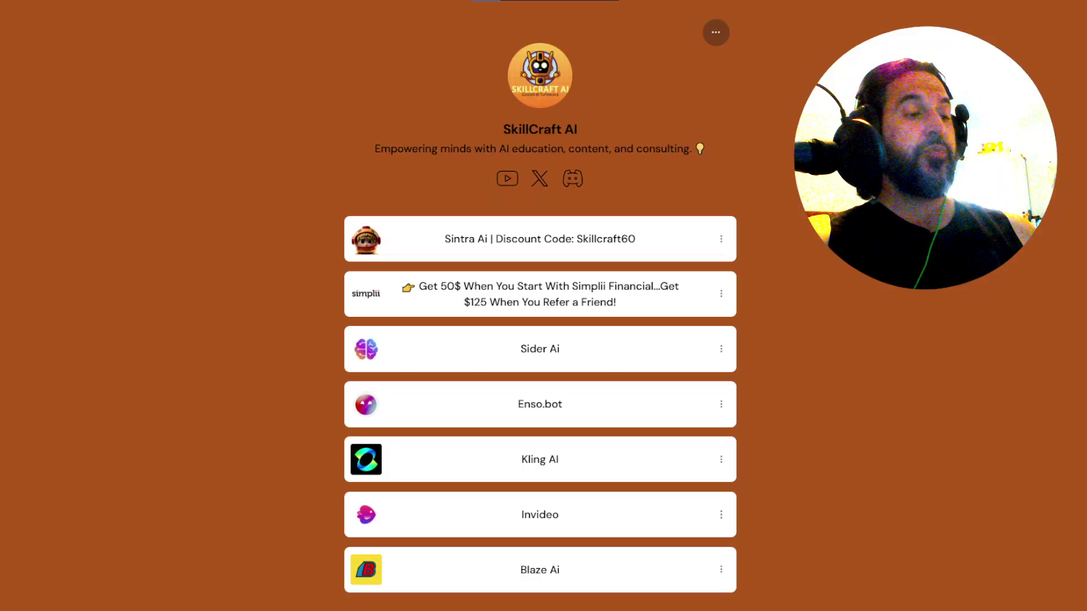